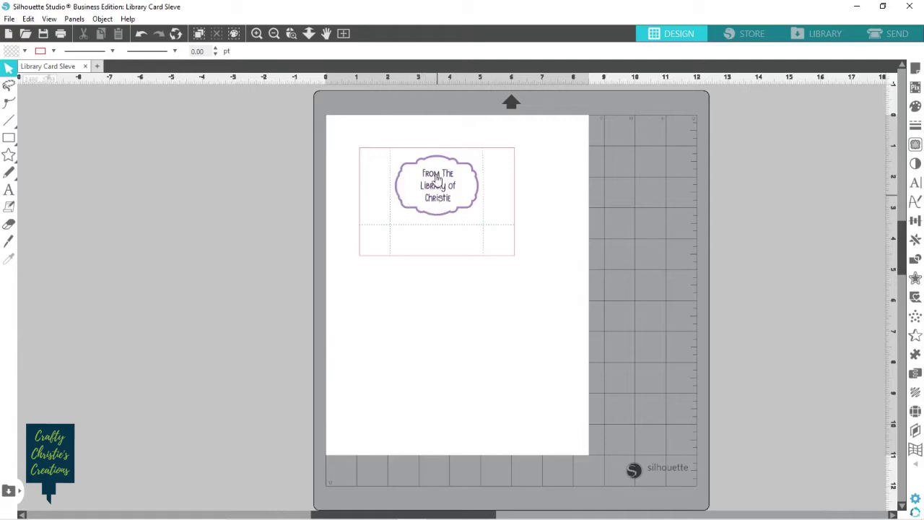
Show both the print border and the cut border on the letter-size page.
click(420, 260)
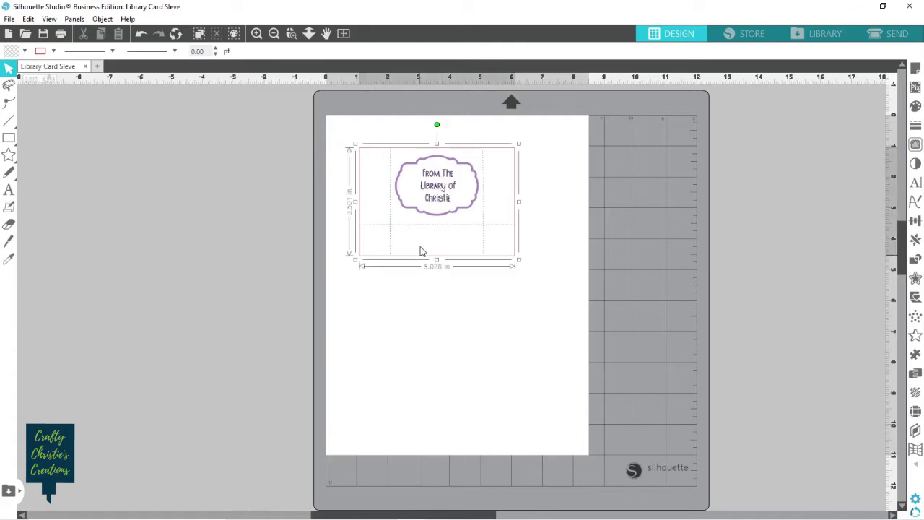
click(460, 295)
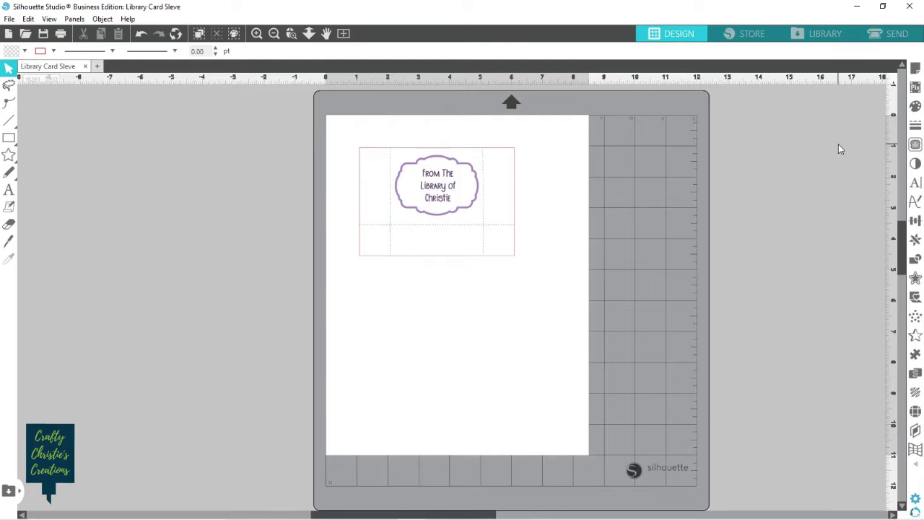
click(917, 66)
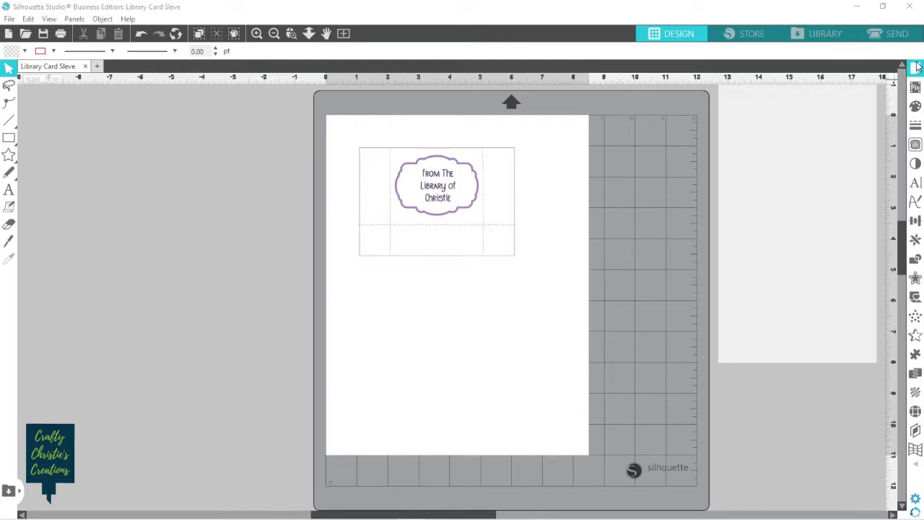
click(802, 185)
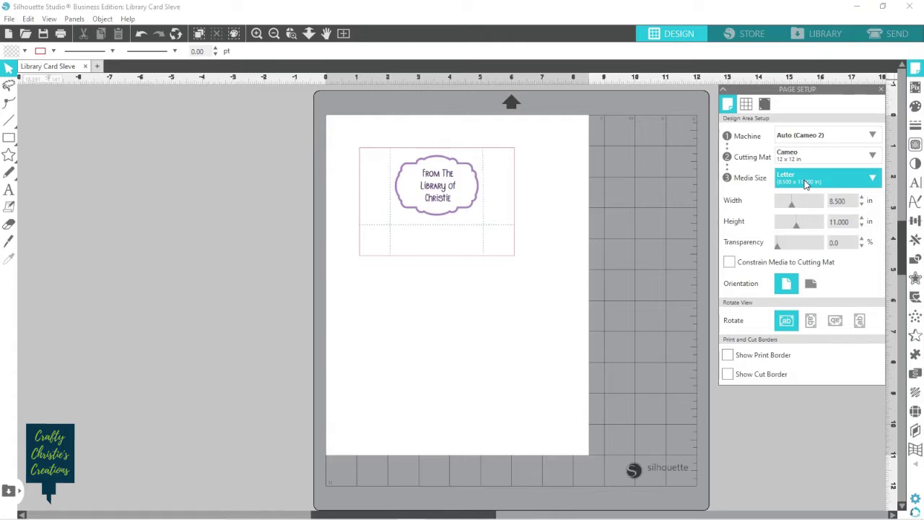
click(727, 355)
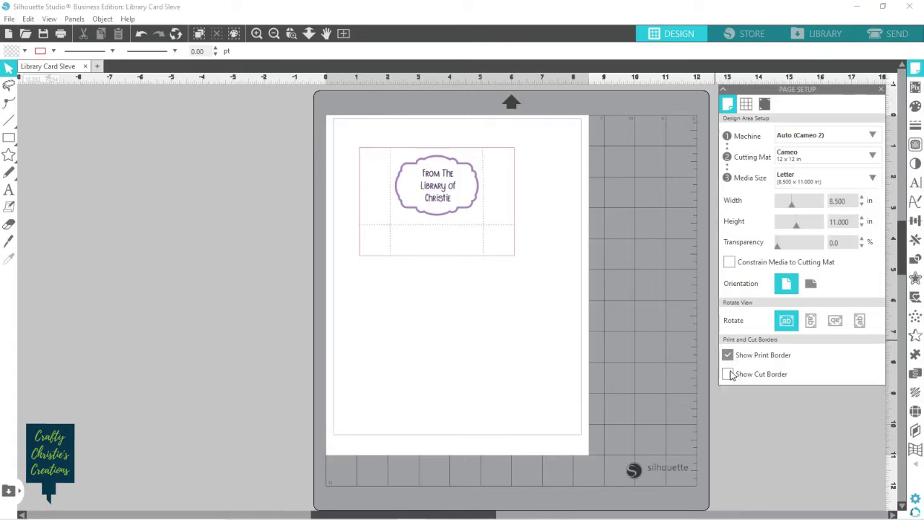
click(727, 374)
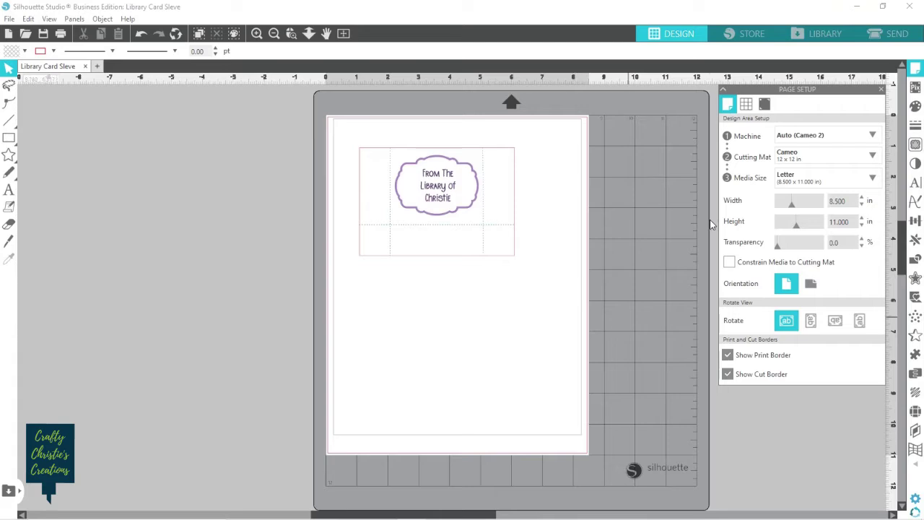
Turn on the registration marks and set their bottom inset to 0.750 in.
click(765, 105)
click(730, 136)
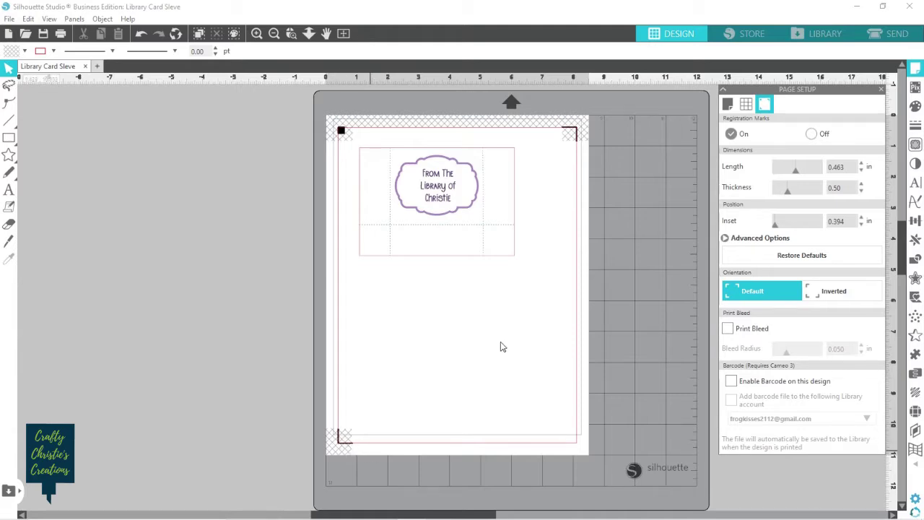
click(725, 239)
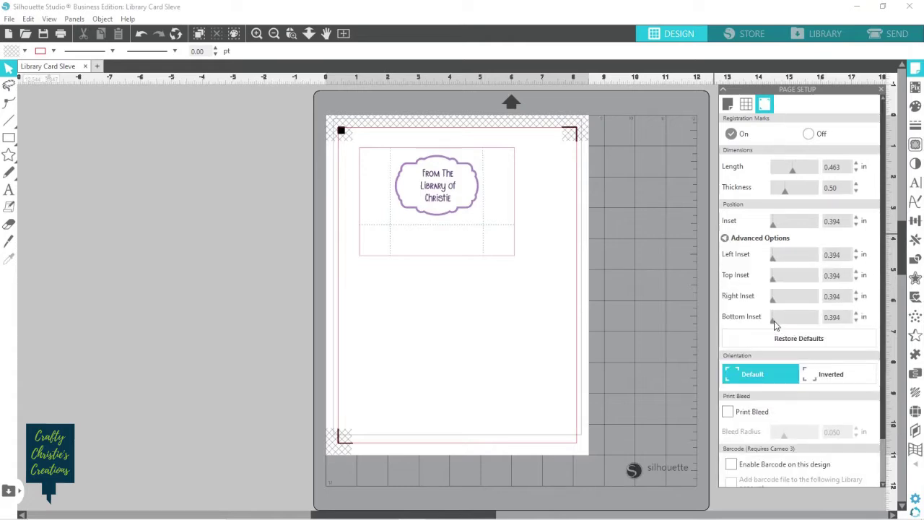
drag(773, 325, 779, 326)
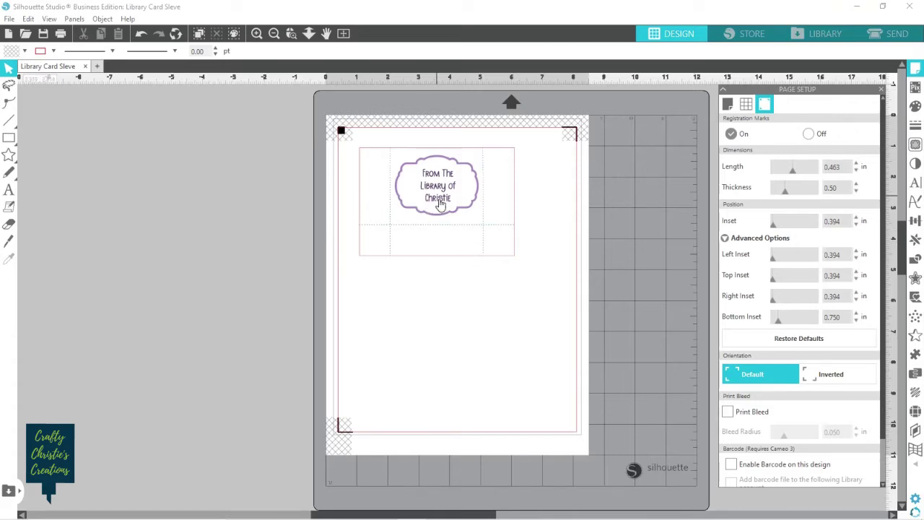
Move the library card sleeve into the page's upper-left corner, just inside the cut border, at about X 2.99, Y 2.66 in.
drag(440, 205, 422, 199)
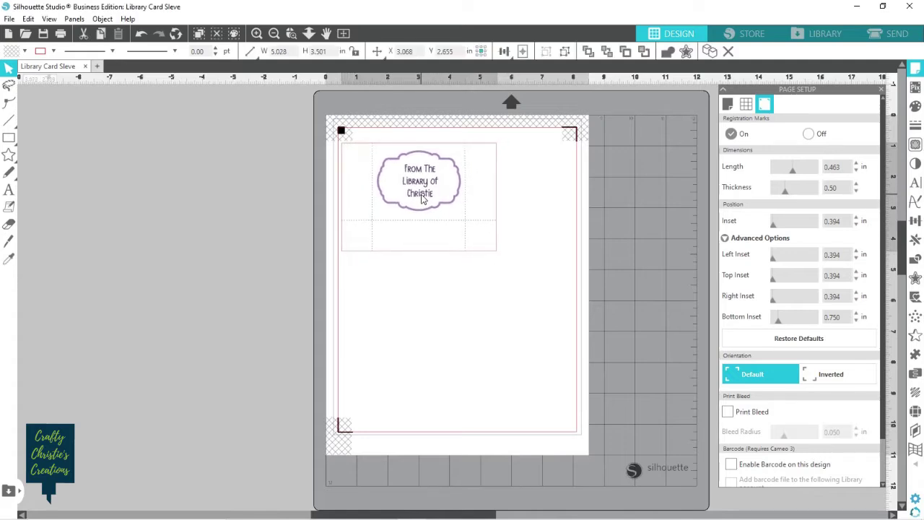
drag(422, 199, 422, 199)
key(Escape)
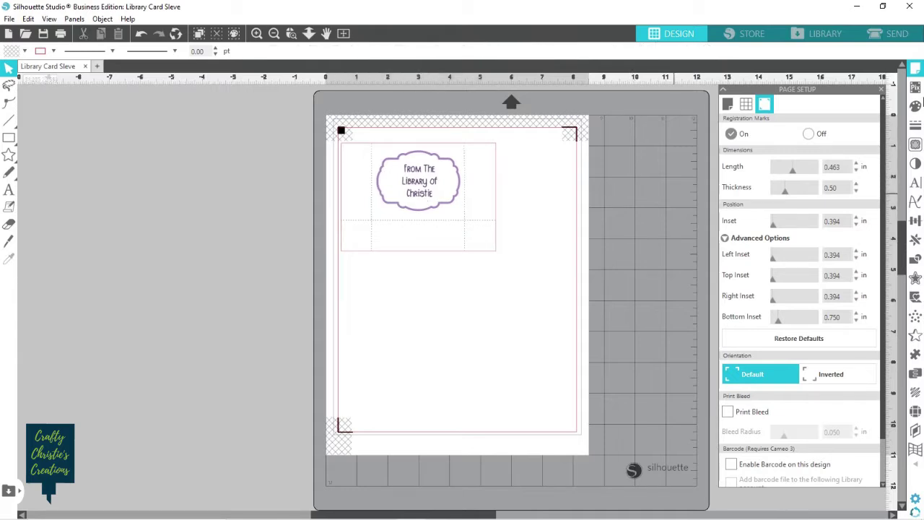
Rotate the sleeve by 90° clockwise and reposition it inside the cut border at about X 2.71, Y 3.07 in.
click(915, 241)
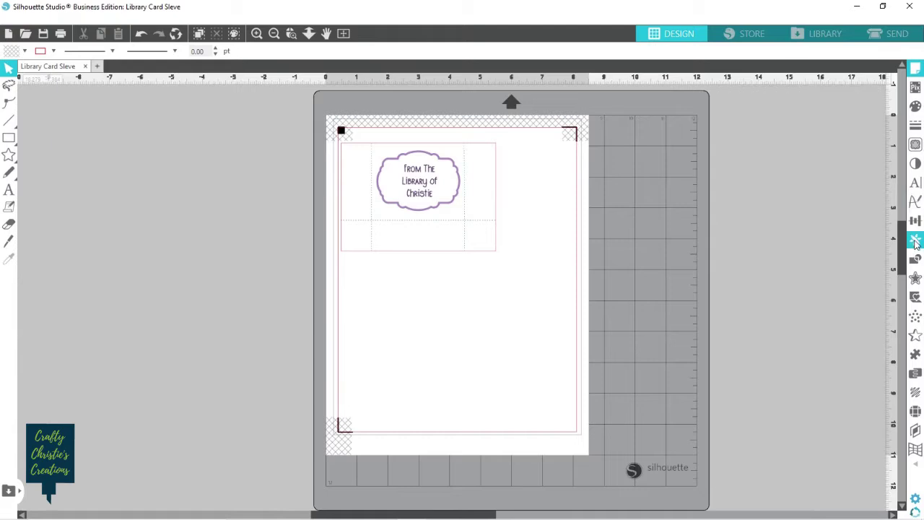
click(443, 190)
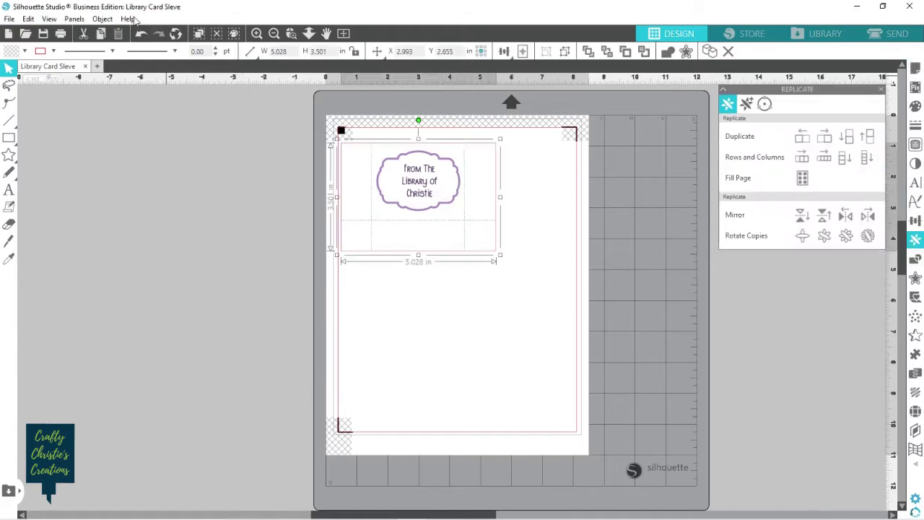
click(102, 19)
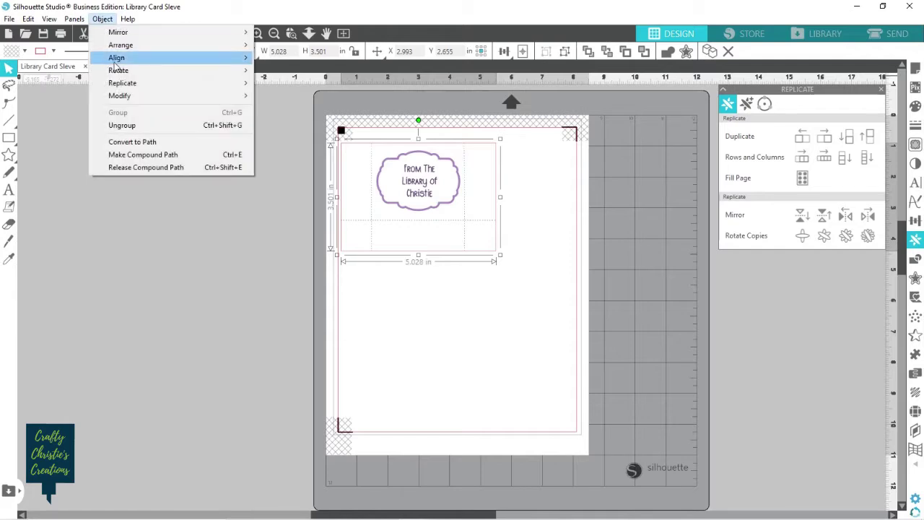
mouse_move(133, 70)
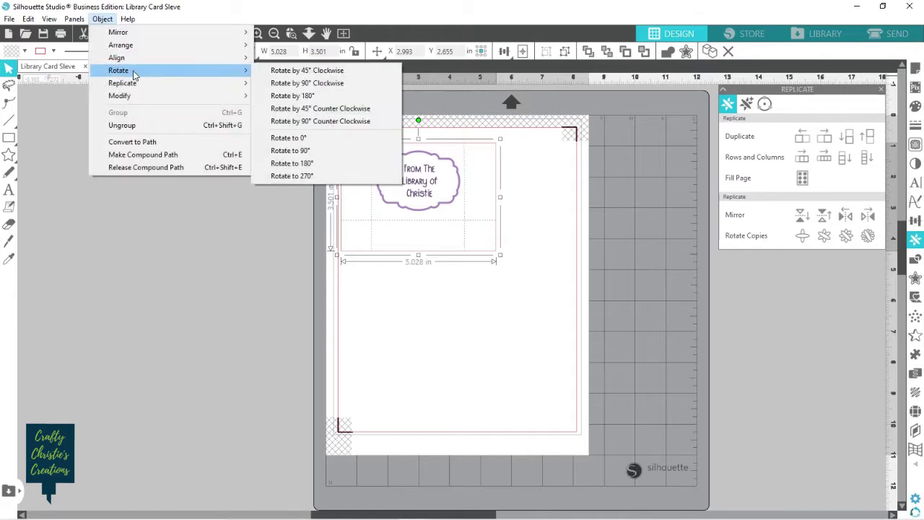
click(287, 87)
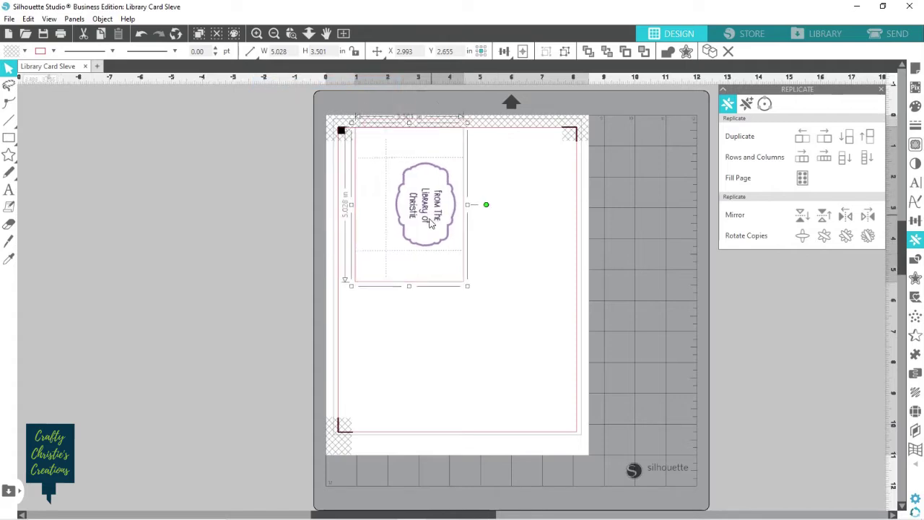
drag(430, 226, 433, 225)
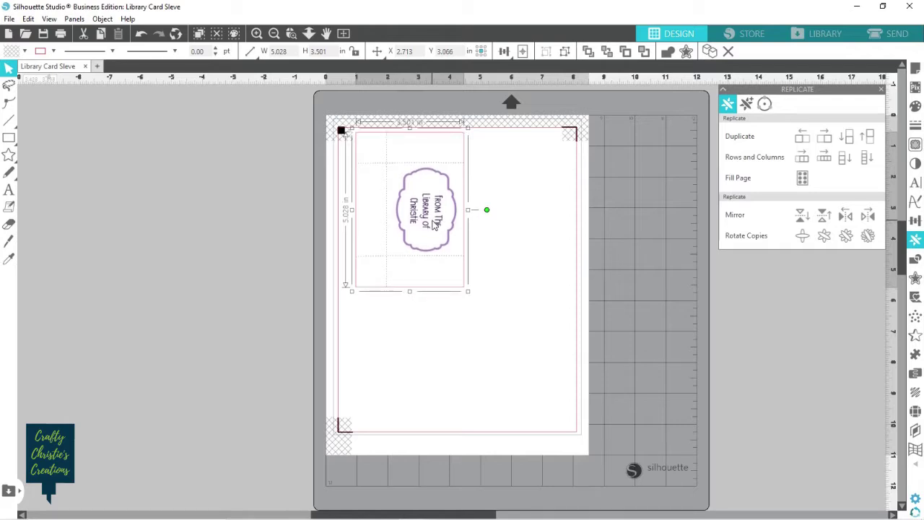
Duplicate the sleeve to the right, duplicate that copy below, and nudge all three sleeves up toward the upper cut border.
click(825, 139)
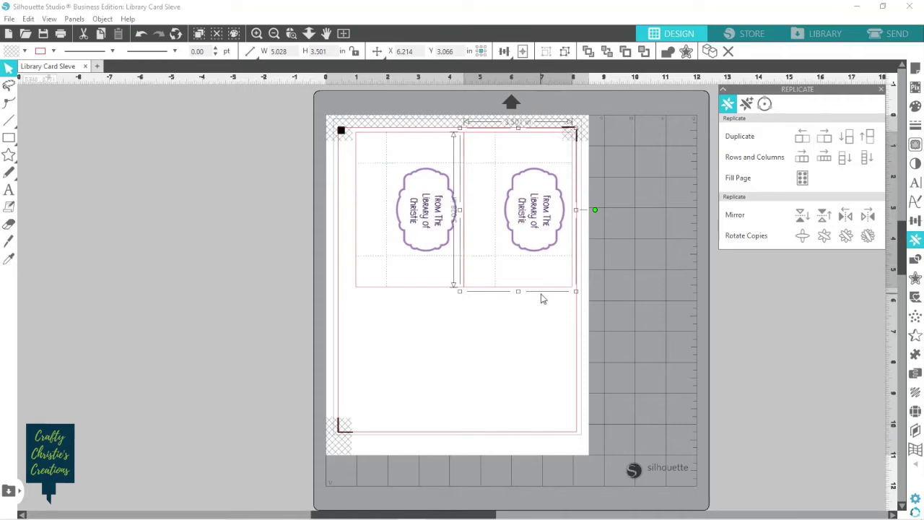
click(849, 138)
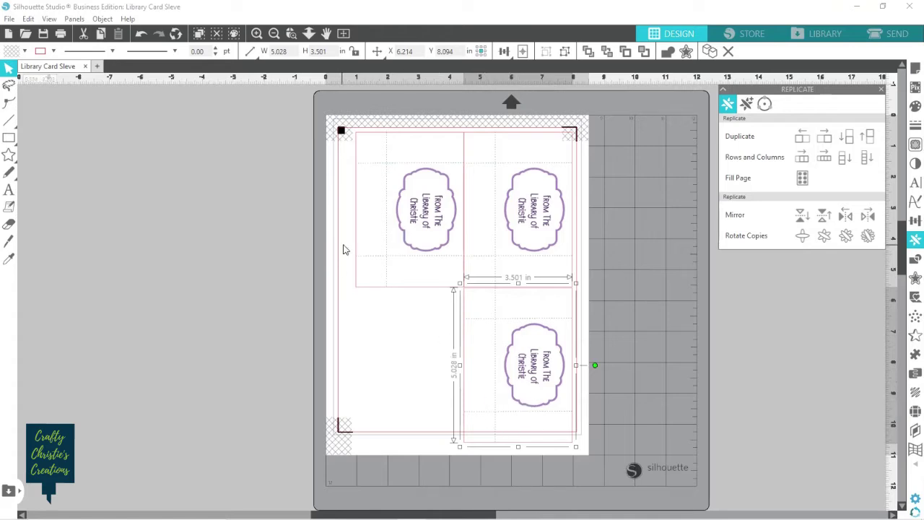
drag(340, 126, 532, 367)
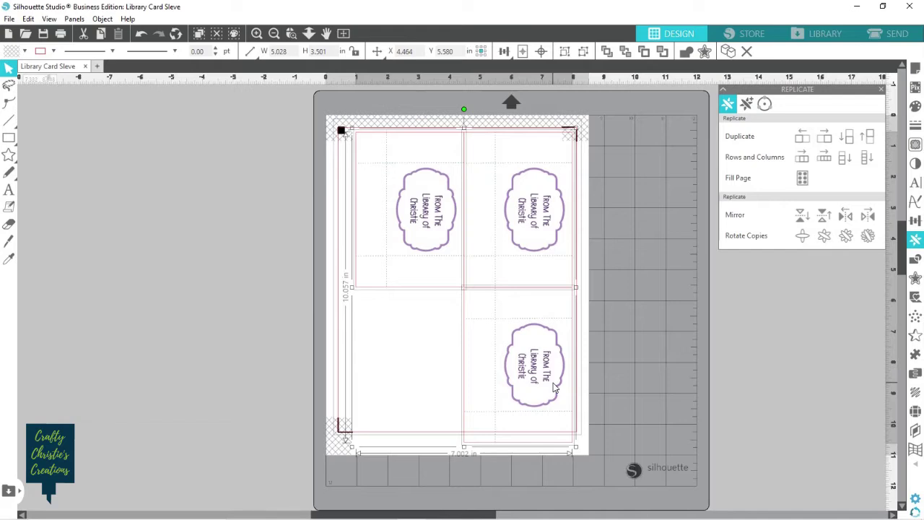
key(Up)
key(Up)
key(Up)
key(Up)
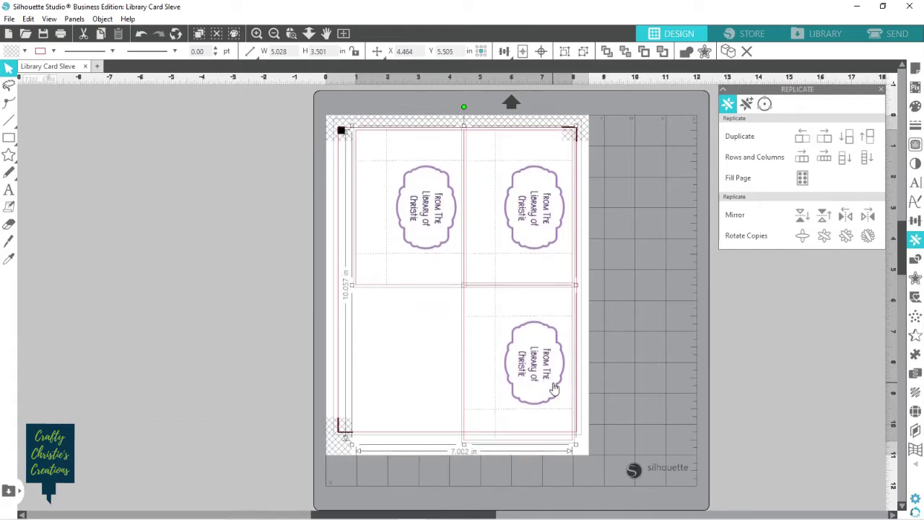
key(Up)
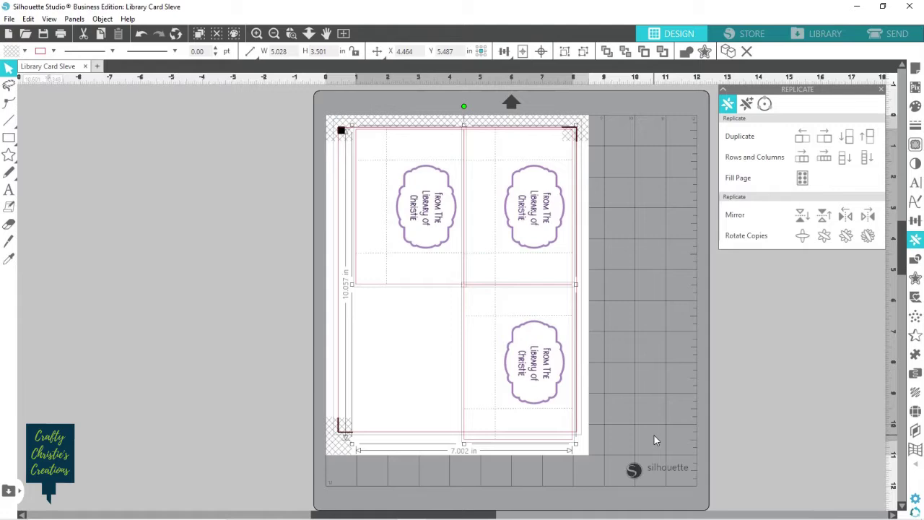
click(682, 407)
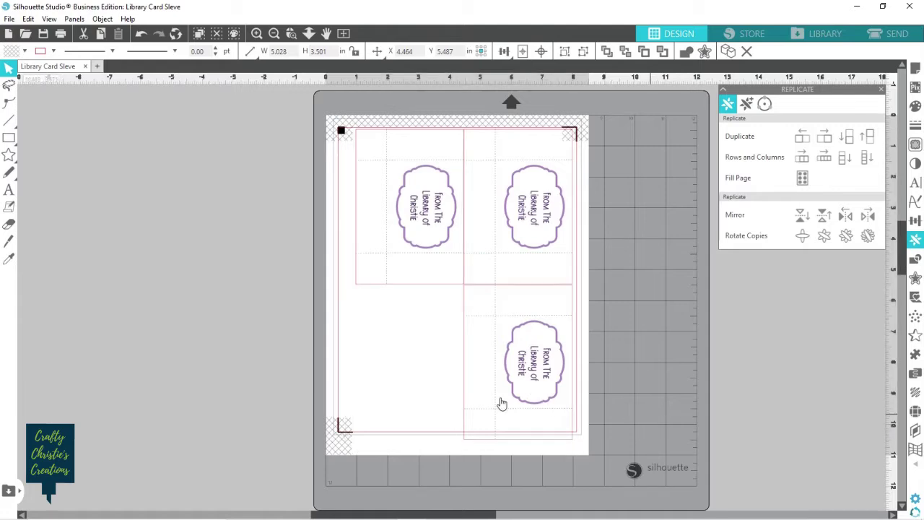
click(497, 400)
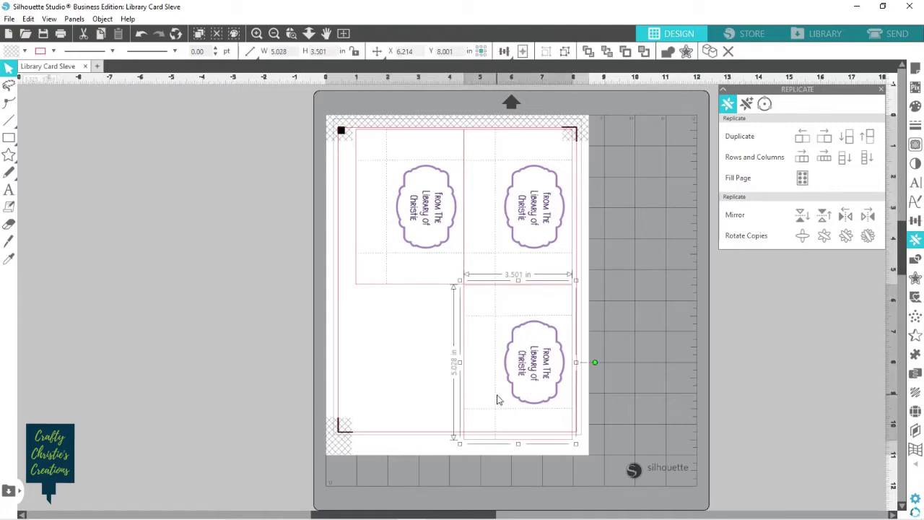
key(ctrl+z)
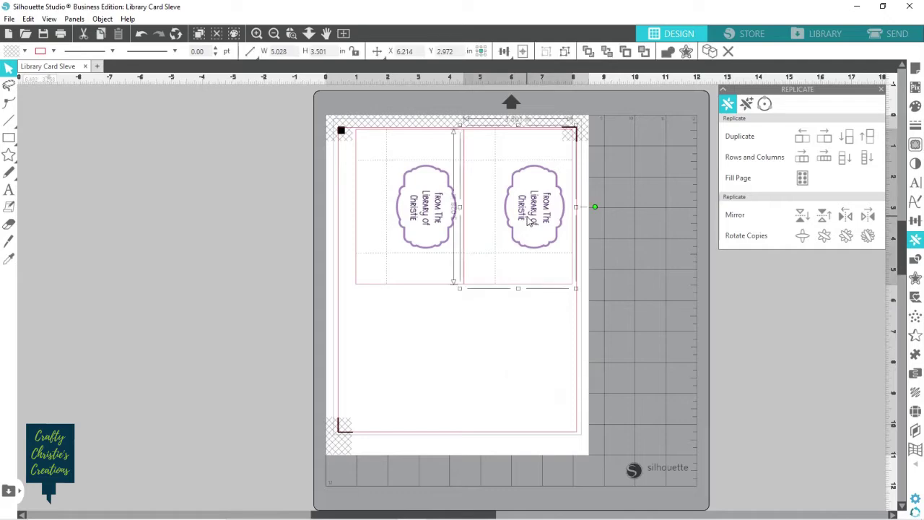
key(Delete)
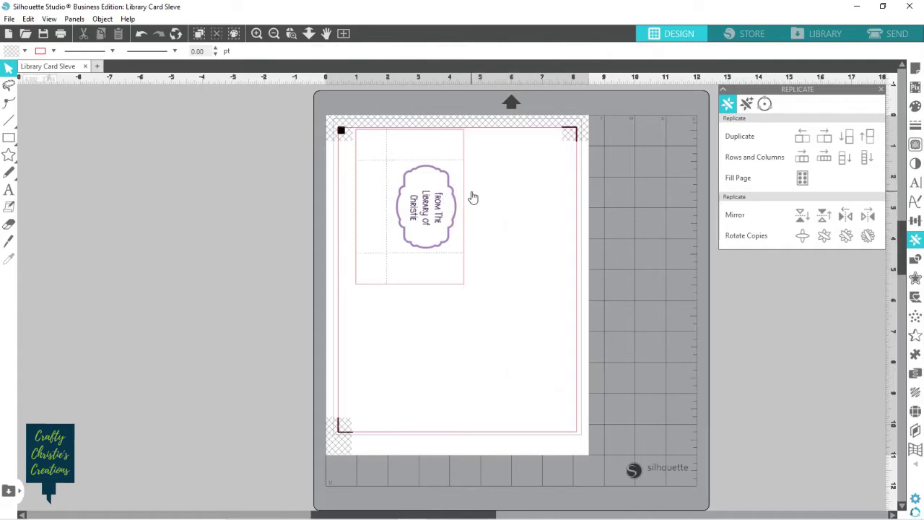
key(ctrl+z)
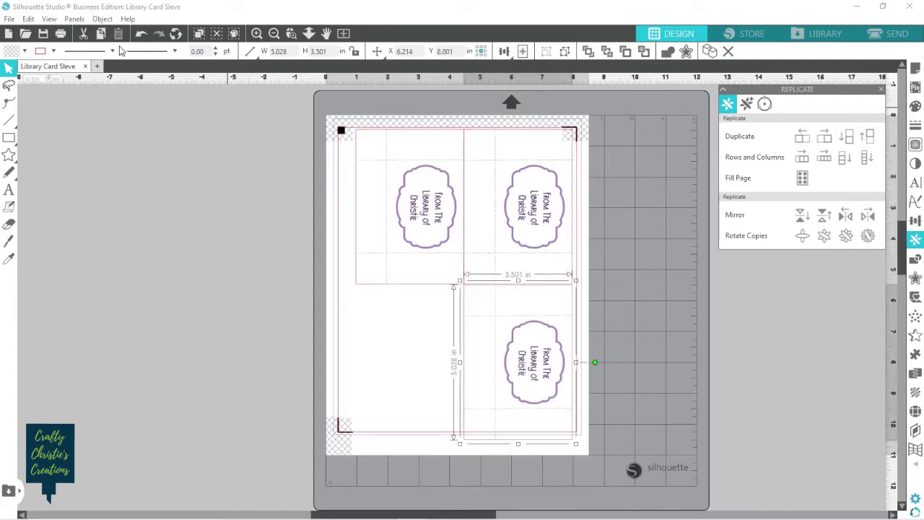
Rotate the lower sleeve by 90° counter clockwise and place it inside the cut border, beneath the upper two, at about X 3.97, Y 8.15 in.
click(105, 19)
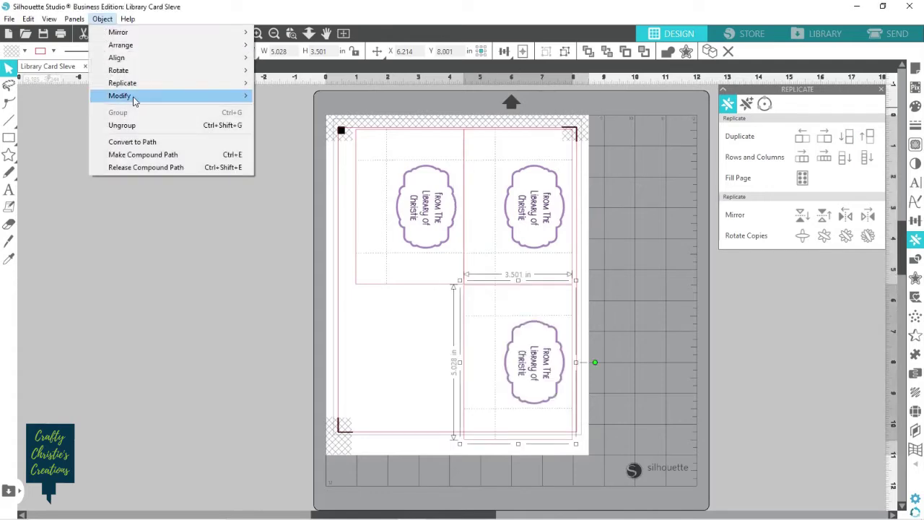
mouse_move(142, 72)
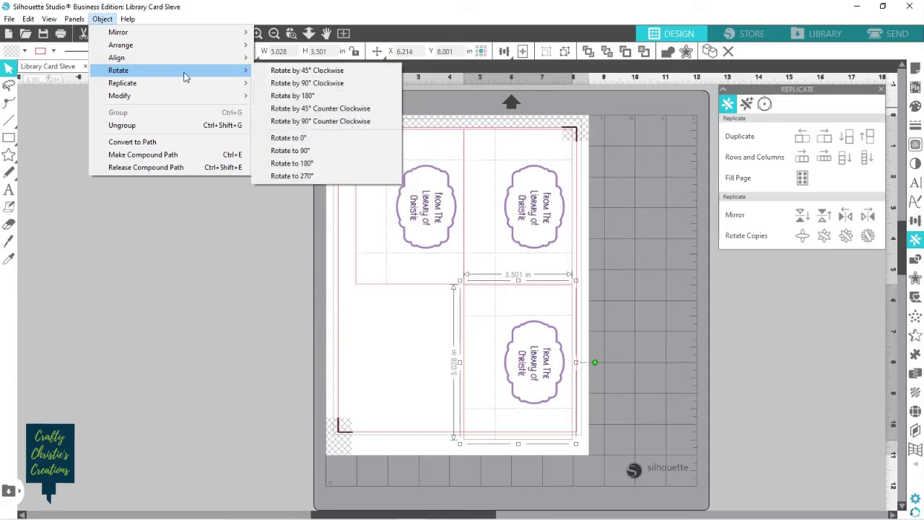
click(280, 126)
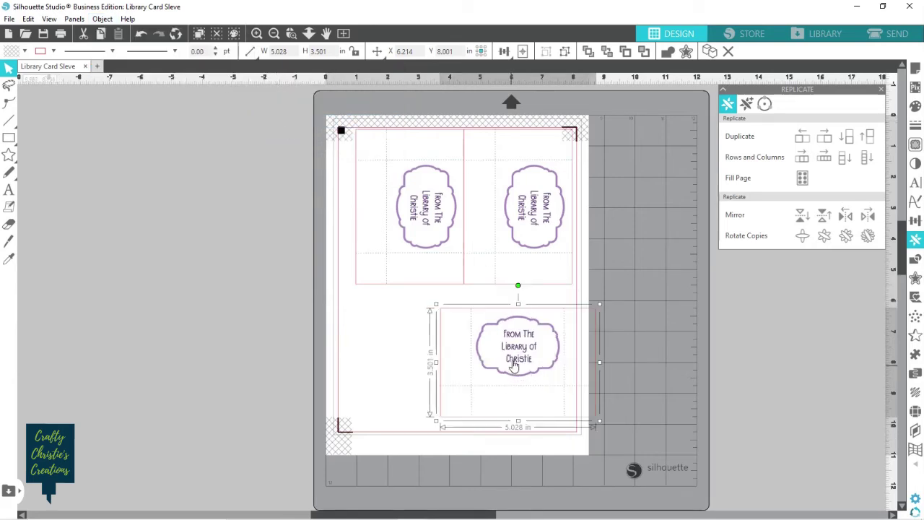
drag(512, 366, 445, 370)
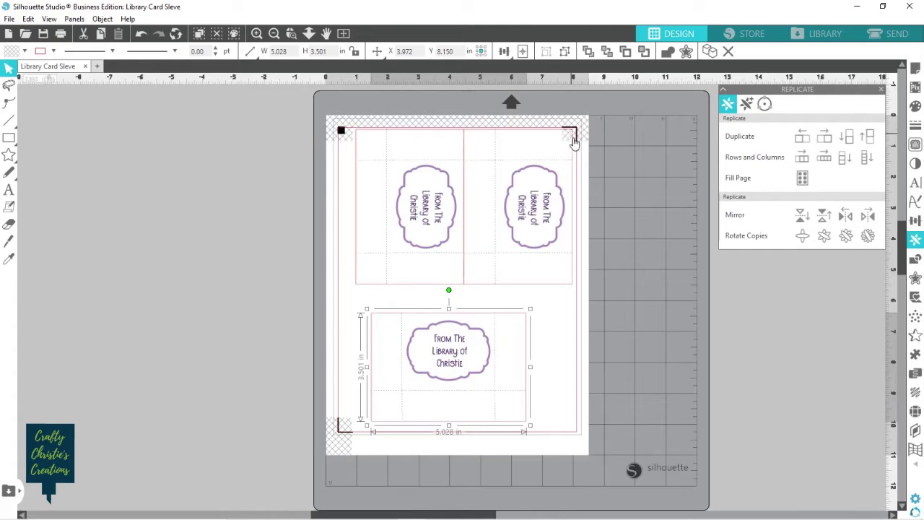
Lower the two upper sleeves and space them apart, level with each other and inside the cut border.
drag(512, 190, 514, 207)
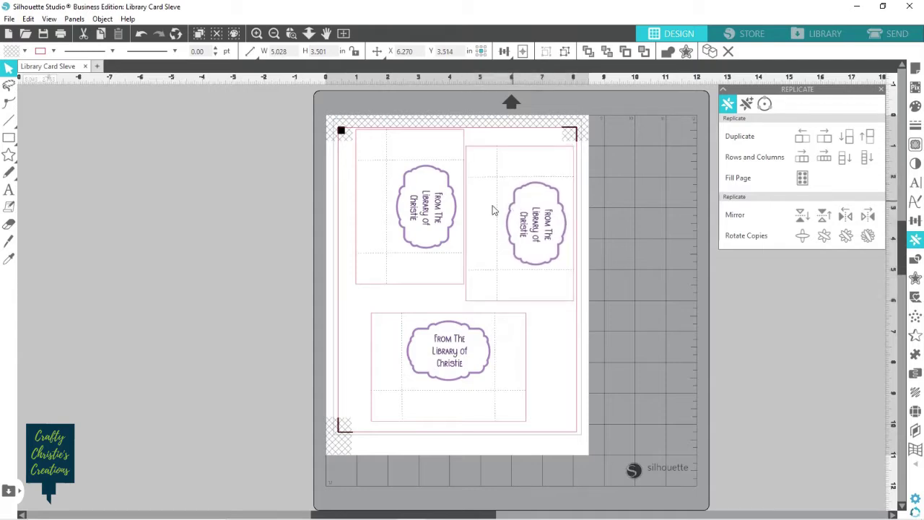
drag(419, 189, 406, 200)
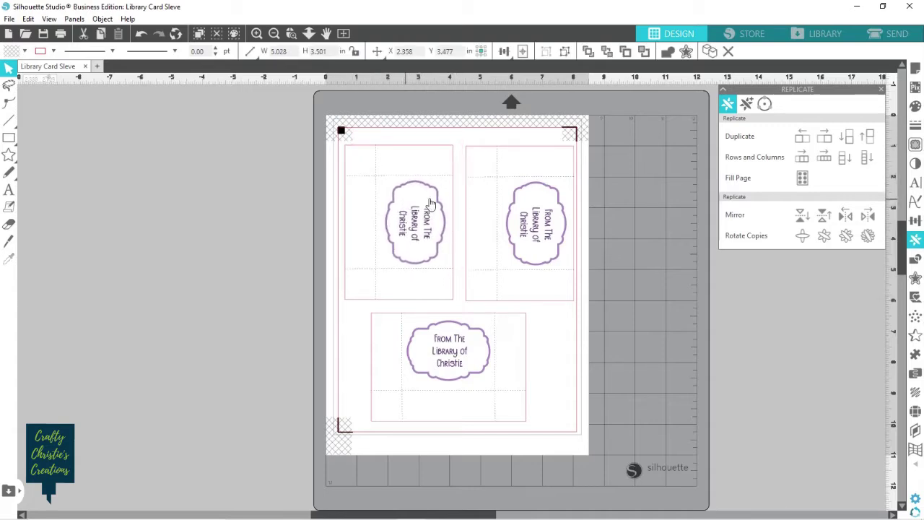
click(533, 201)
drag(532, 207, 530, 208)
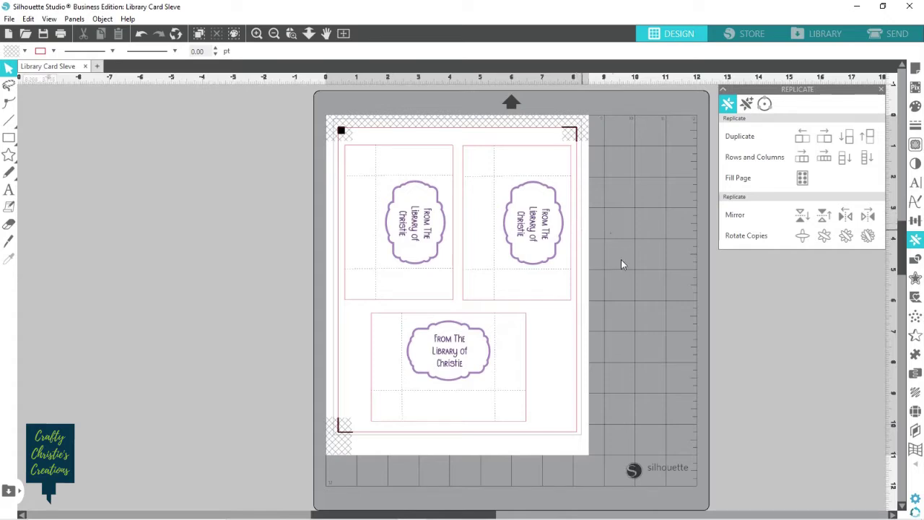
click(510, 153)
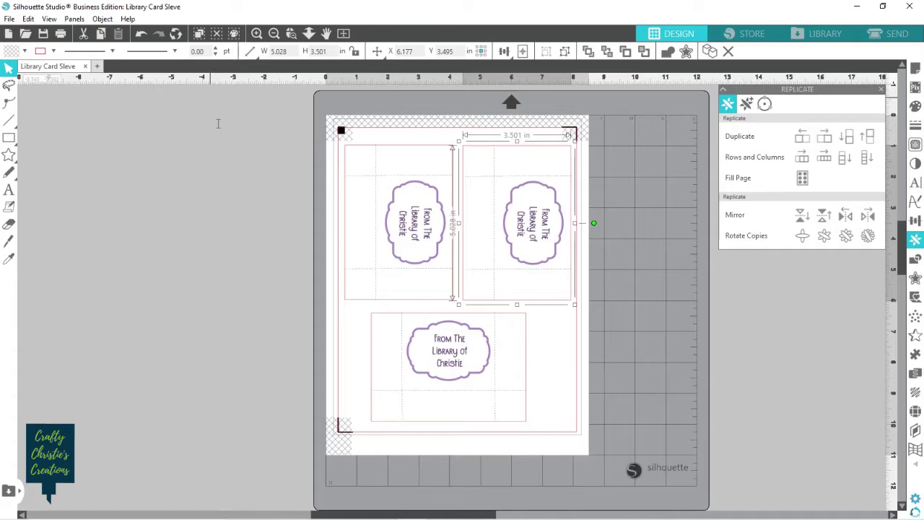
Ungroup the upper-left sleeve and select only its outer rectangle to check the outline's thickness.
click(376, 173)
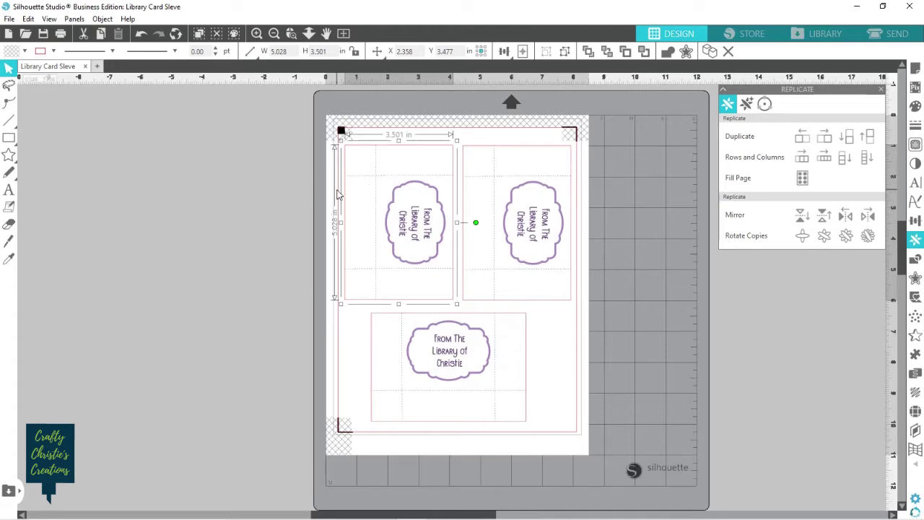
key(i)
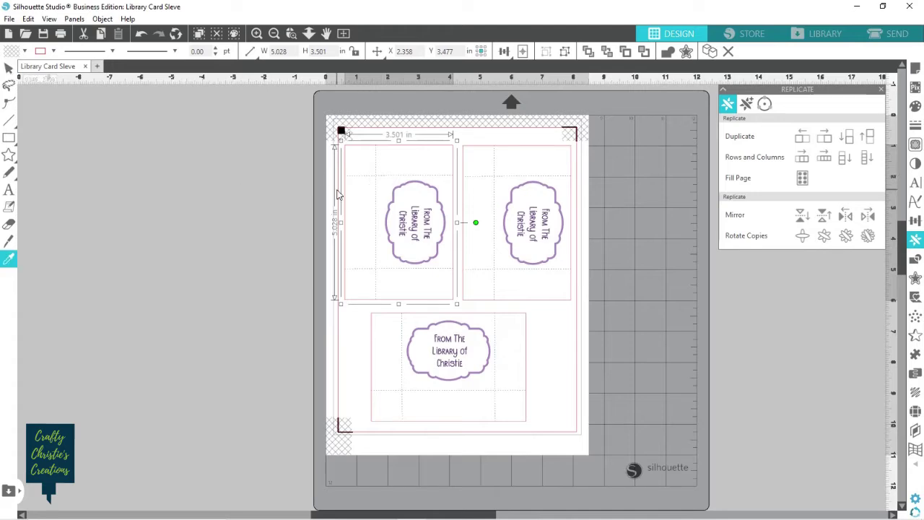
key(v)
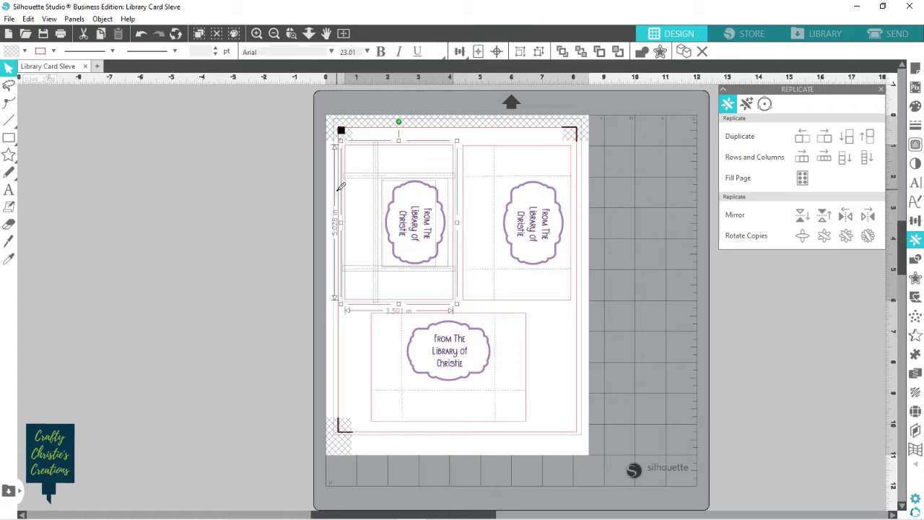
click(284, 205)
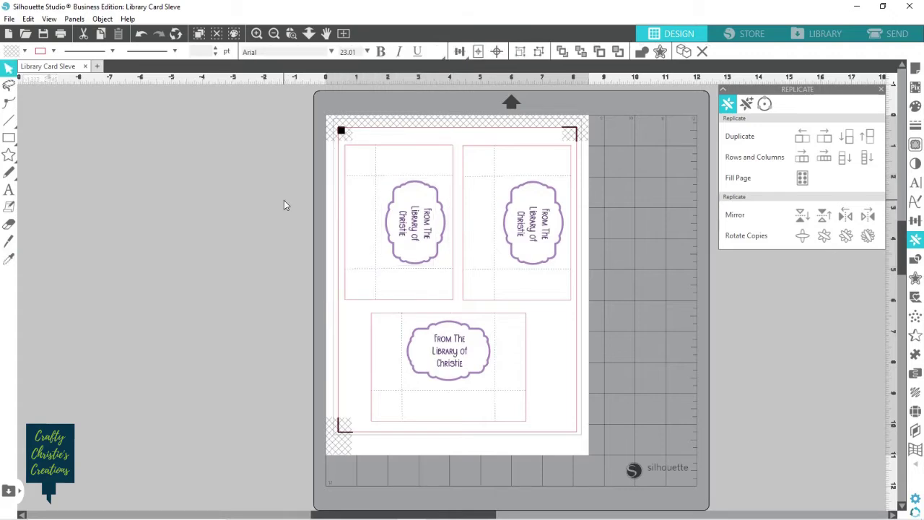
click(421, 151)
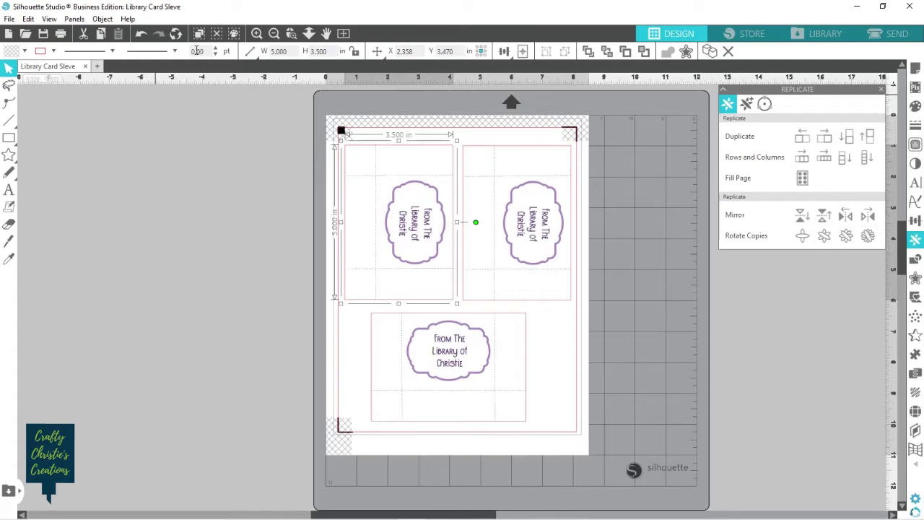
Set the upper-left sleeve's vertical fold line thickness to 0.25 pt, preview the printed page and cancel the preview.
click(376, 166)
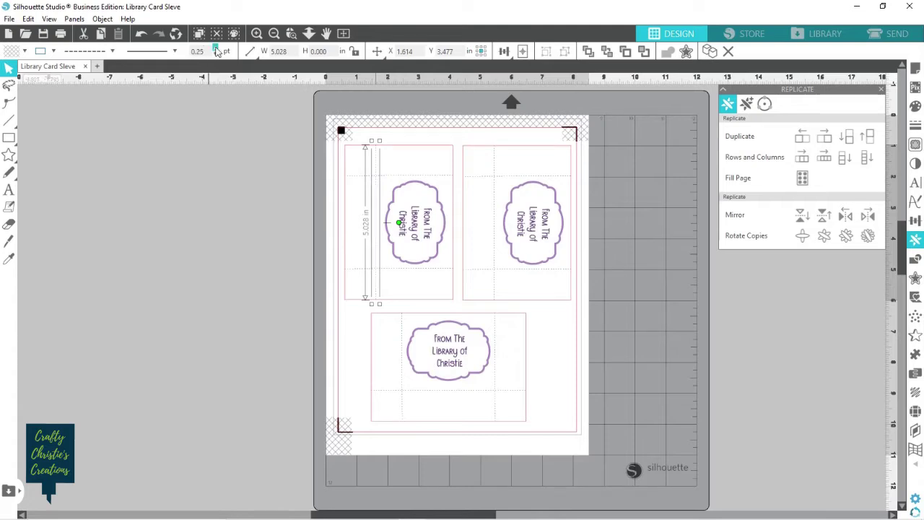
click(259, 172)
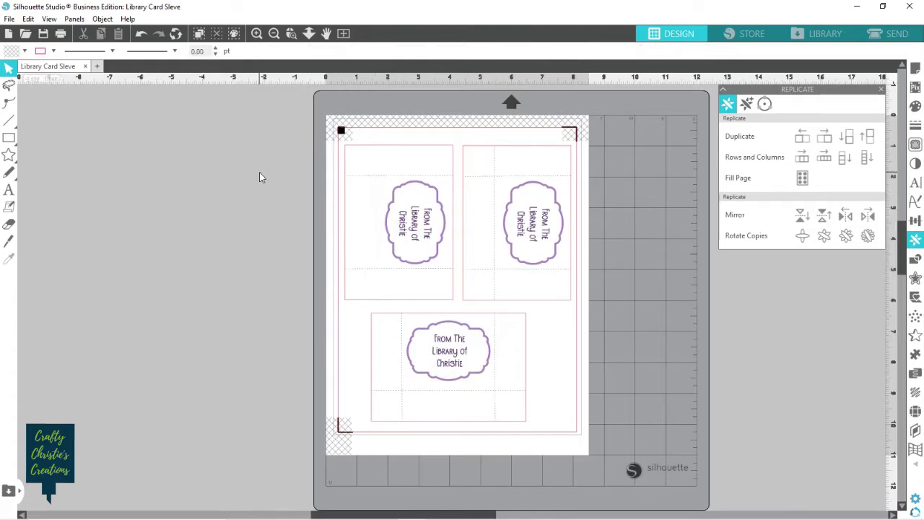
click(59, 34)
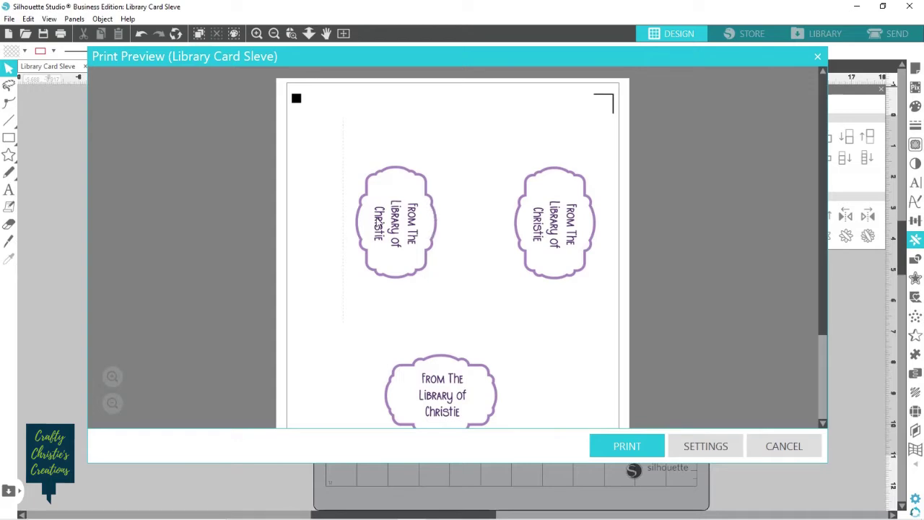
click(775, 447)
Set the upper-left sleeve's vertical fold line thickness to 0.00 pt, then preview the full page and print it.
click(376, 169)
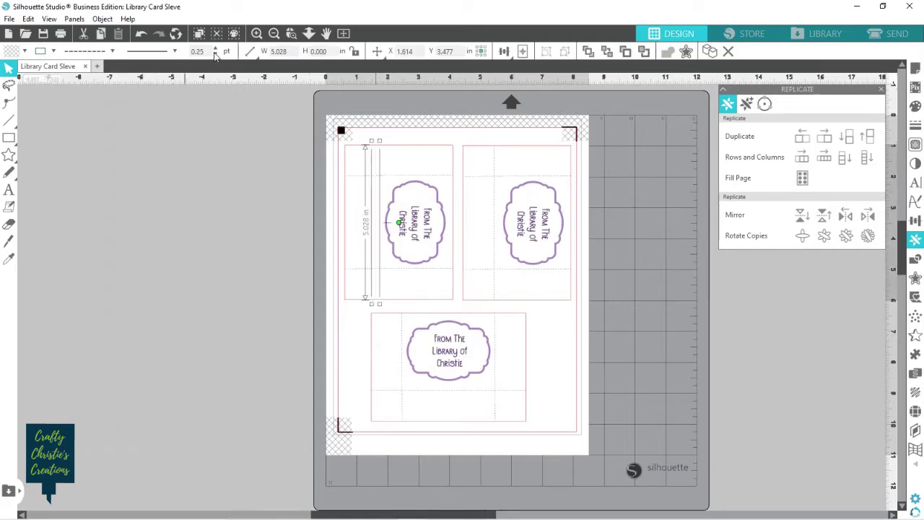
click(247, 209)
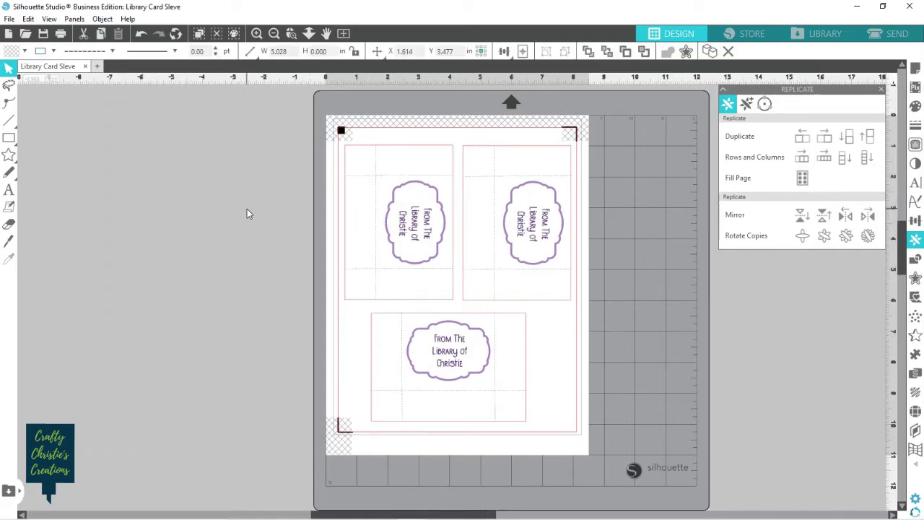
click(57, 34)
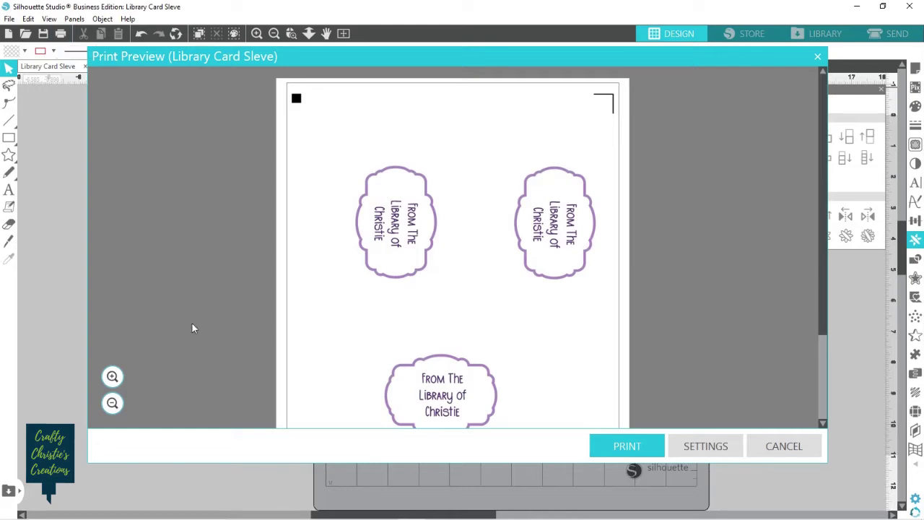
click(112, 403)
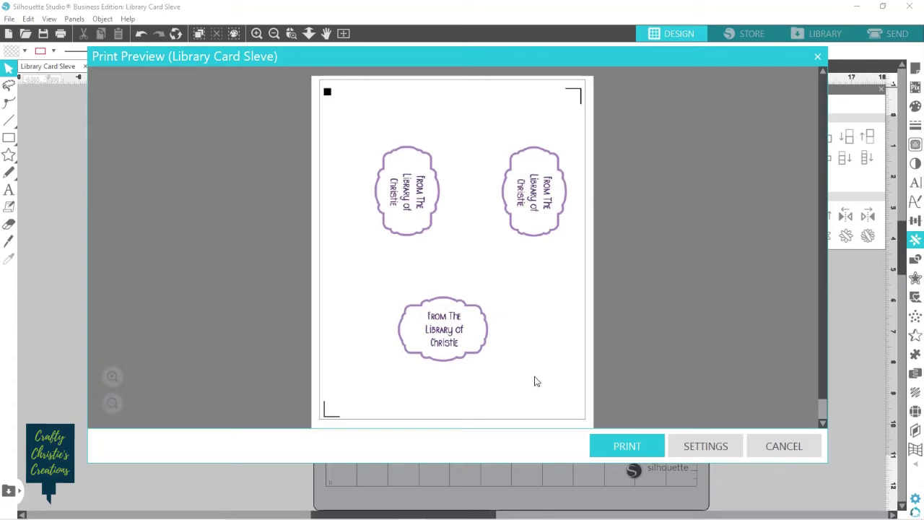
click(620, 441)
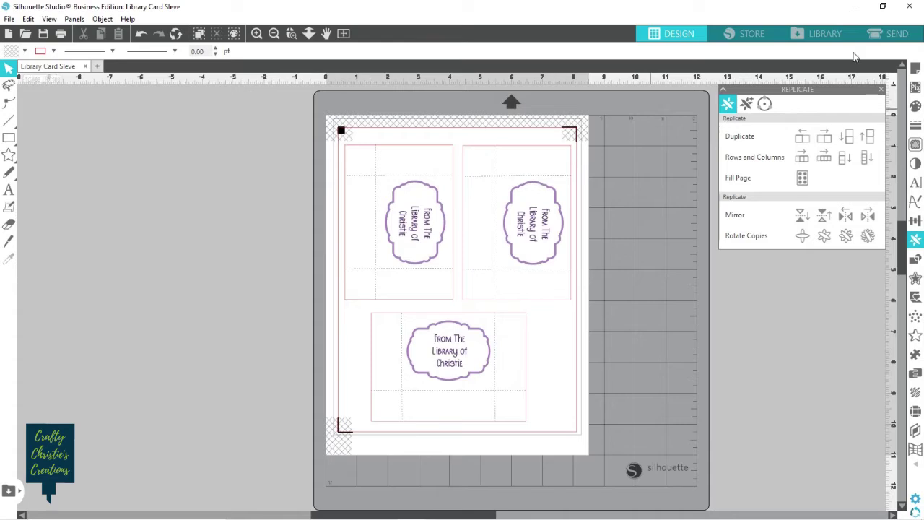
Set up the cut job by line color and assign Cardstock, Textured - Heavy (80lb) to the red and blue lines.
click(893, 34)
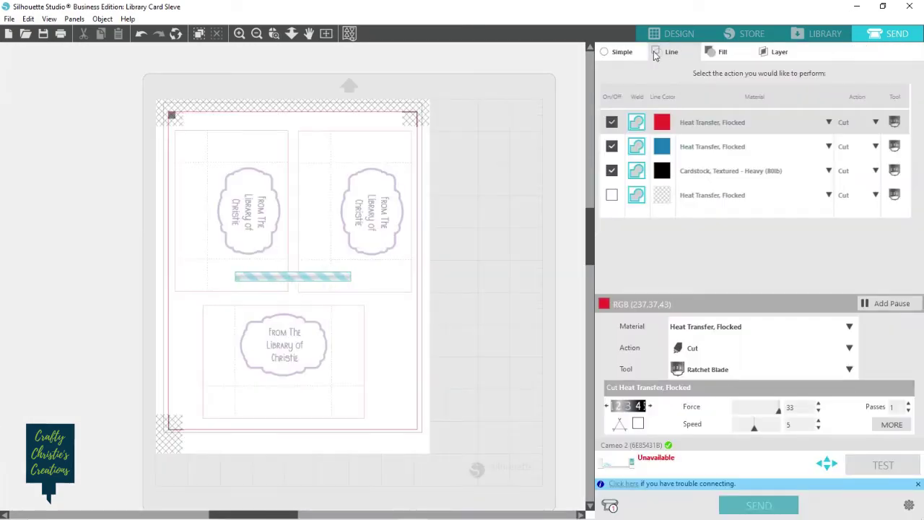
click(617, 53)
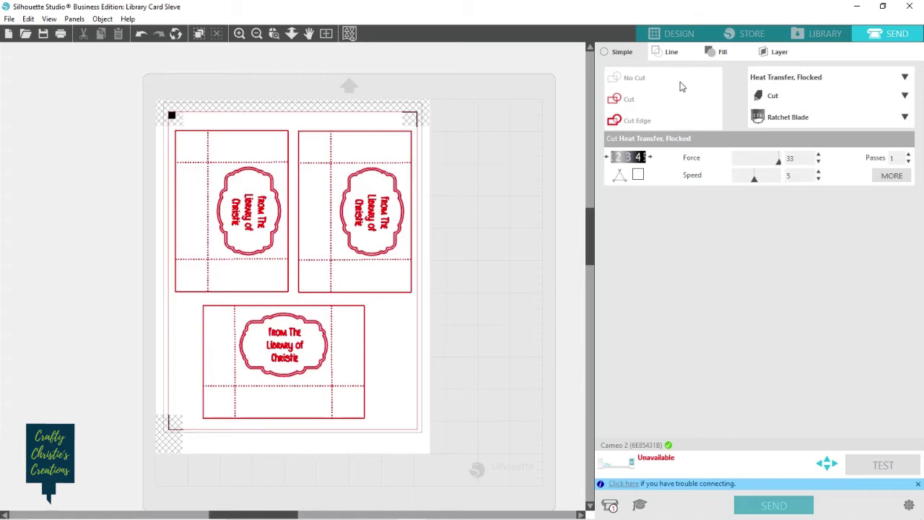
click(671, 52)
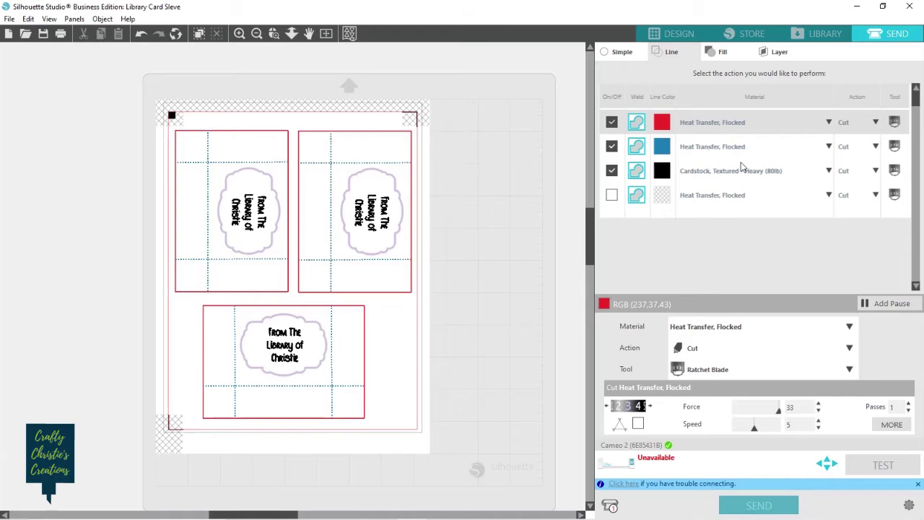
click(827, 123)
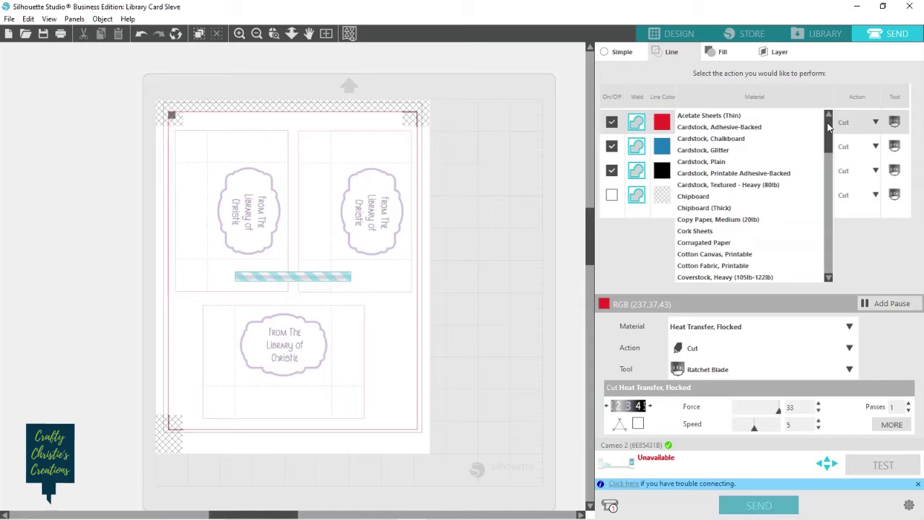
click(750, 186)
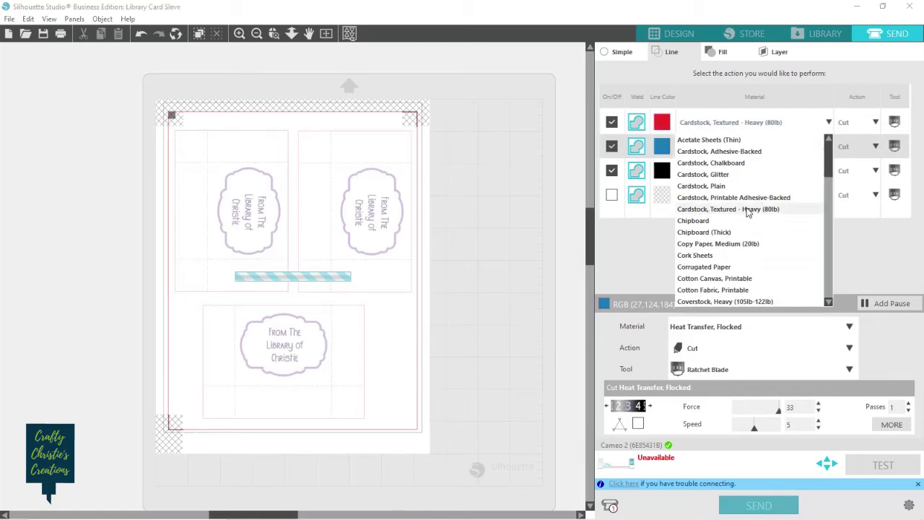
click(747, 209)
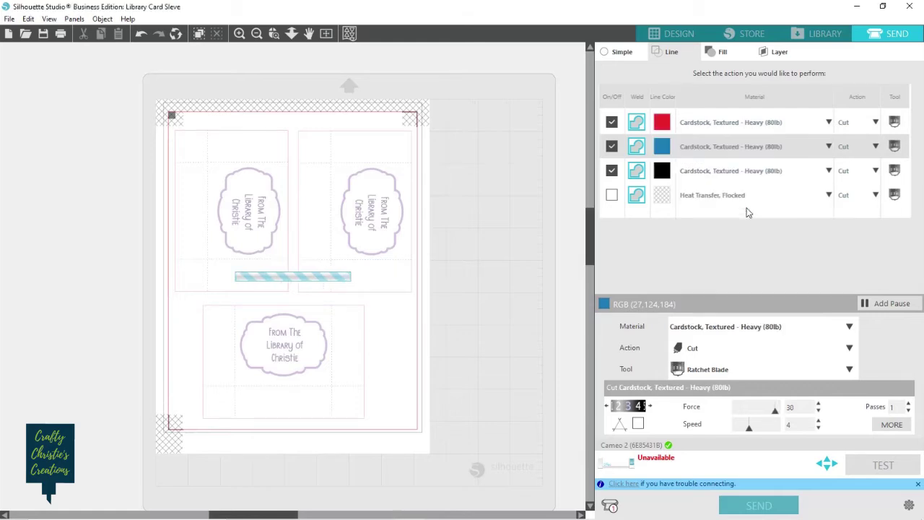
Set the blue fold lines' action to Score and exclude the black text lines from the cut job.
click(876, 147)
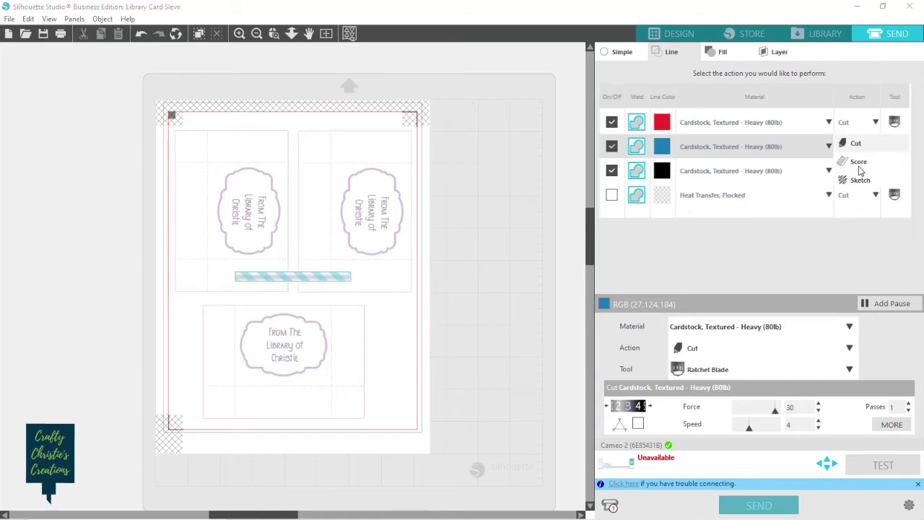
click(859, 166)
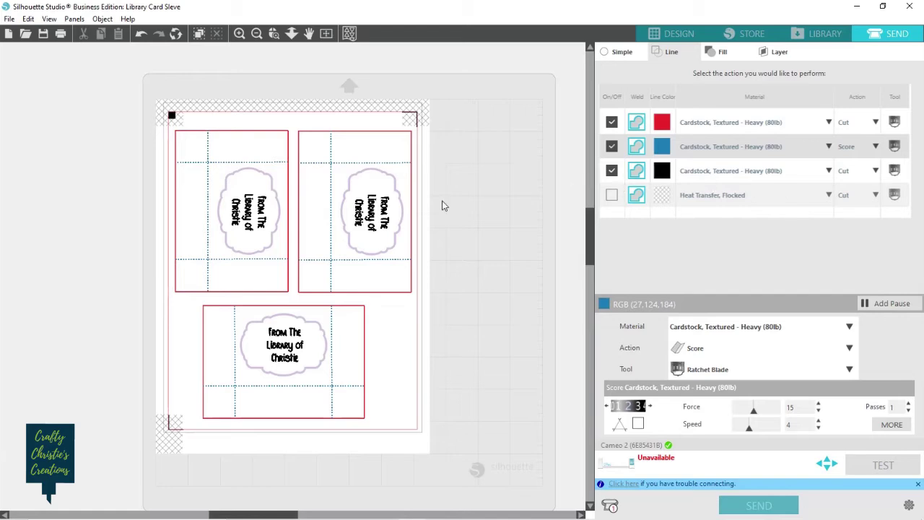
click(611, 171)
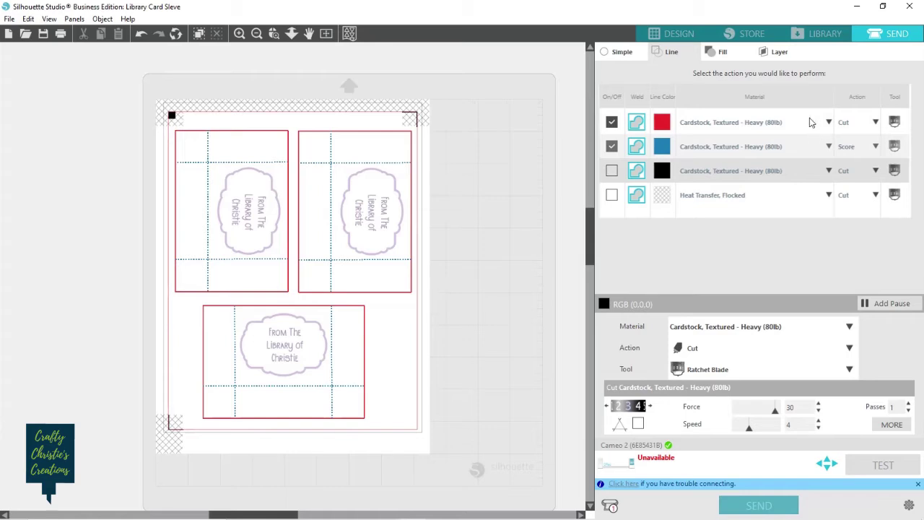
Switch the red outline cut off and on again, and add a pause between it and the blue scoring.
click(607, 124)
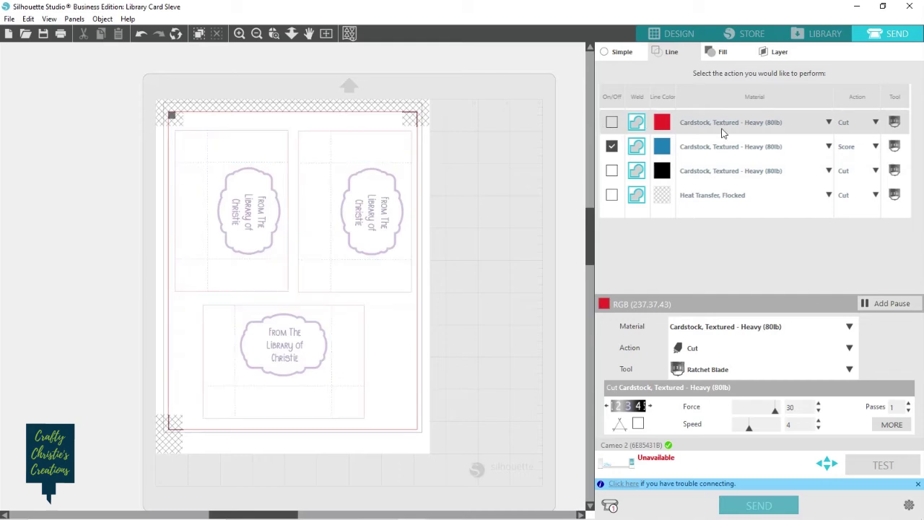
click(614, 123)
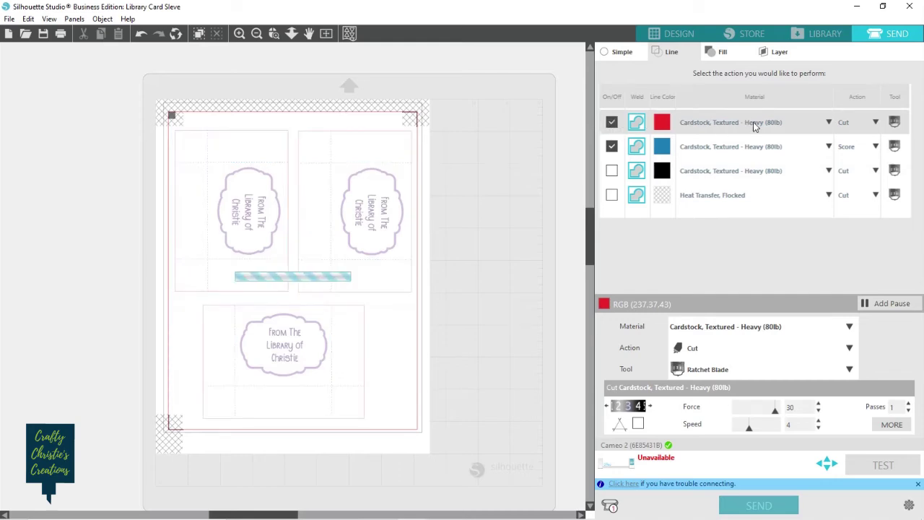
click(882, 304)
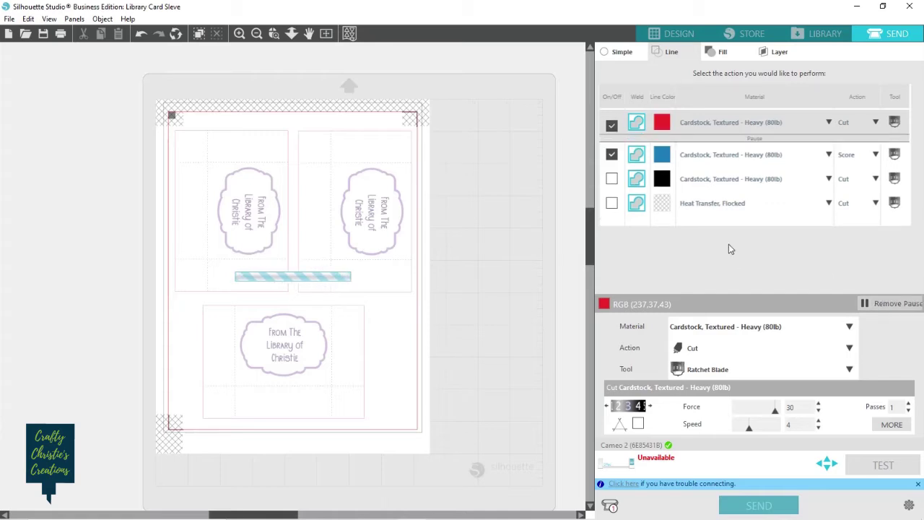